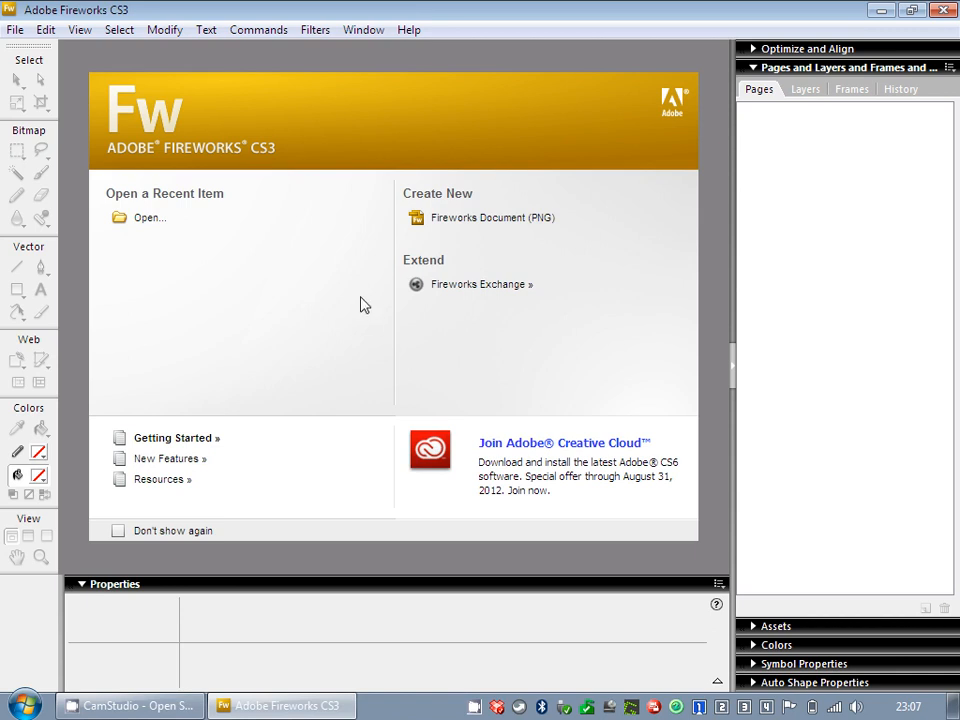
- Open the red bus image from the Blurring folder
{"action": "left_click", "coordinate": [148, 222]}
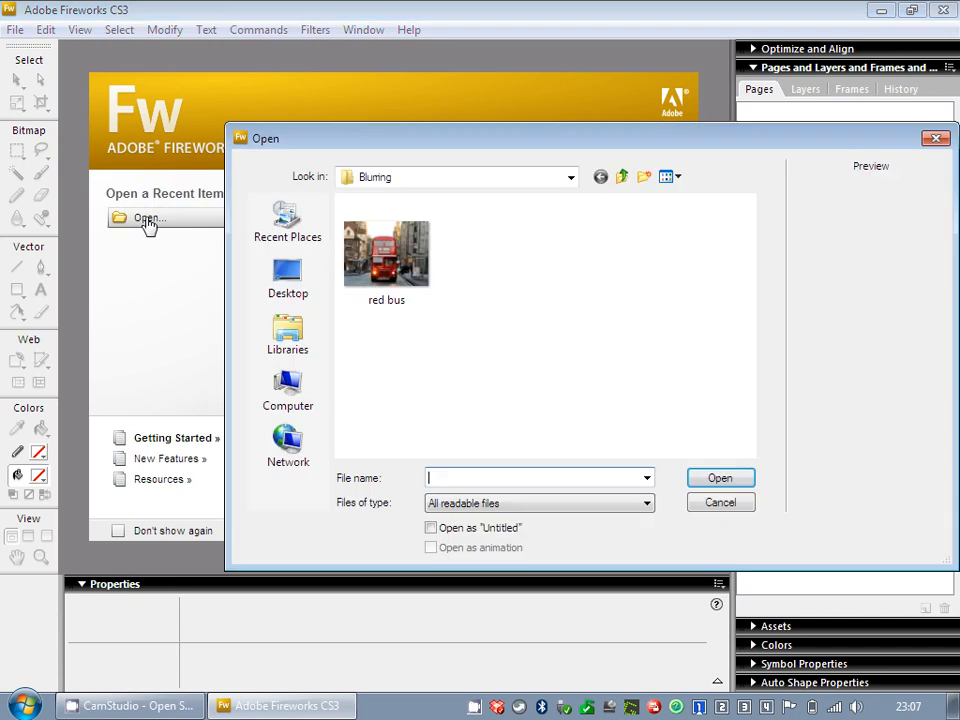
{"action": "left_click_drag", "start_coordinate": [307, 147], "coordinate": [230, 133]}
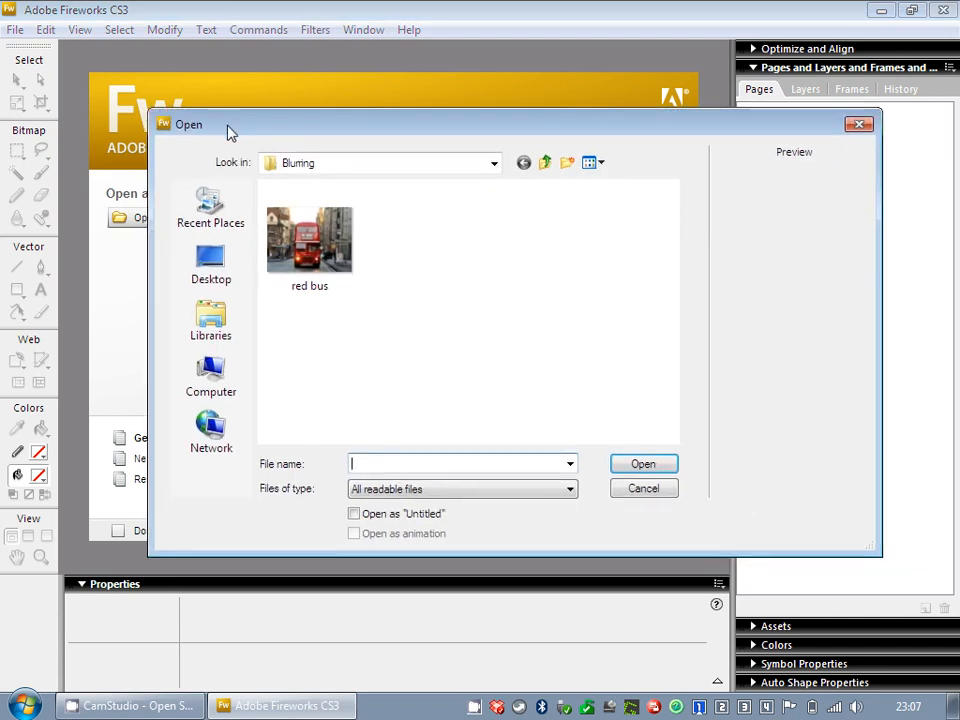
{"action": "mouse_move", "coordinate": [331, 125]}
{"action": "left_mouse_down"}
{"action": "mouse_move", "coordinate": [401, 216]}
{"action": "mouse_move", "coordinate": [333, 135]}
{"action": "left_mouse_up"}
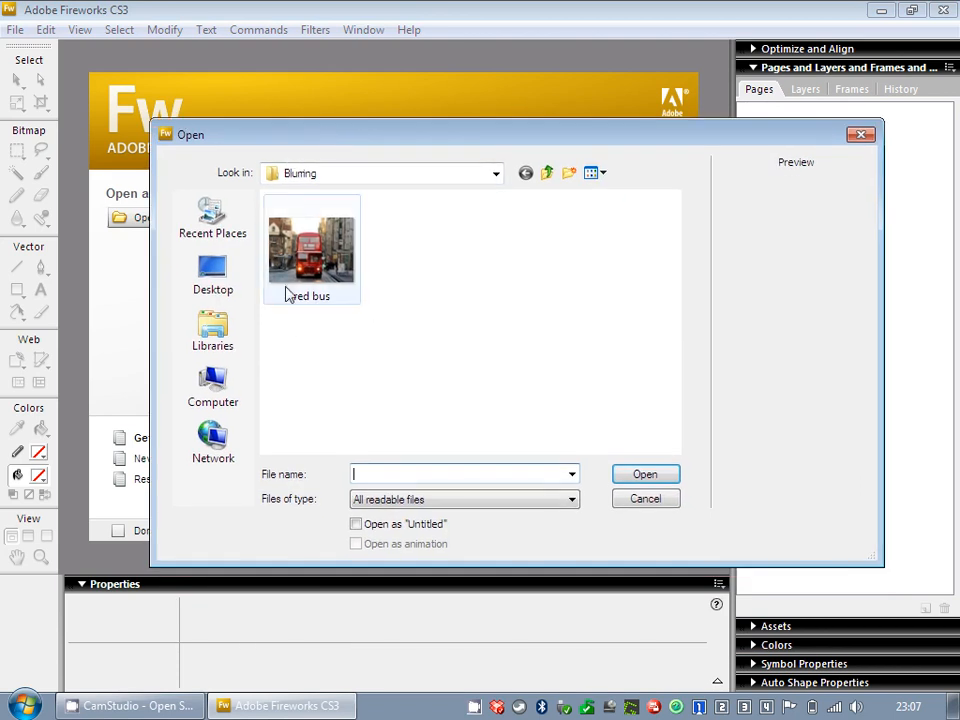
{"action": "left_click", "coordinate": [314, 272]}
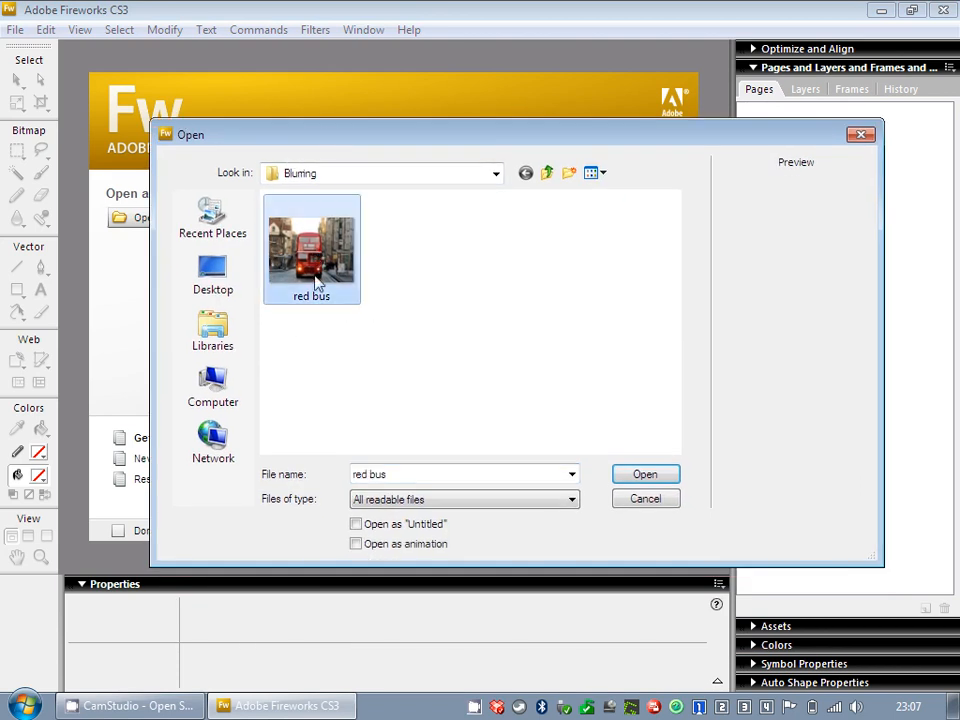
{"action": "left_click", "coordinate": [644, 475]}
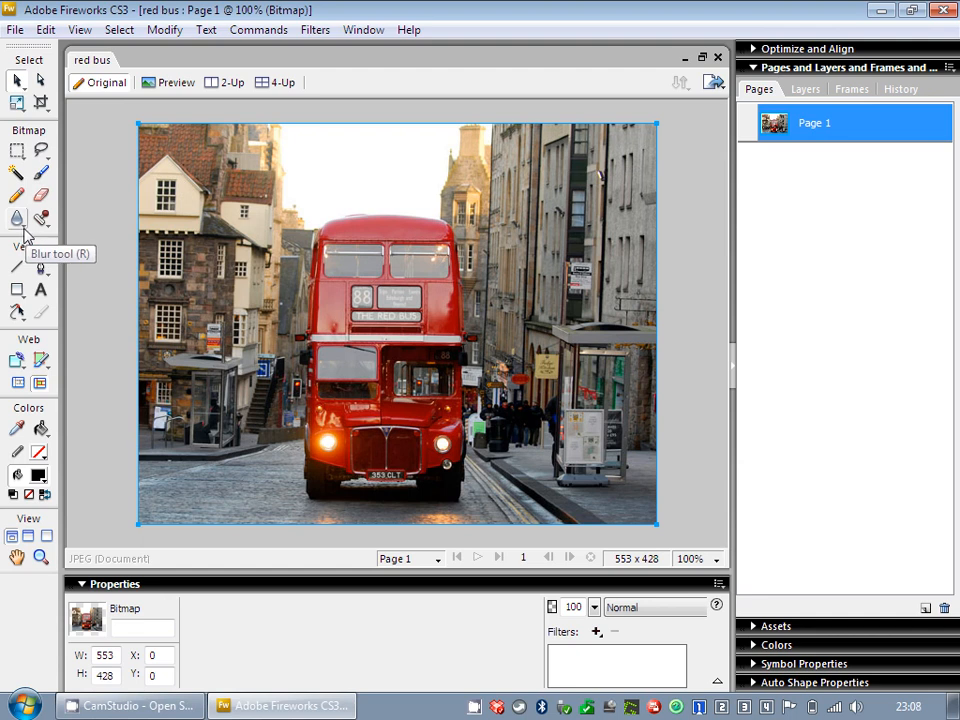
- Activate the Blur tool and set its size to 61, edge to 10 and intensity to 50
{"action": "left_click", "coordinate": [23, 229]}
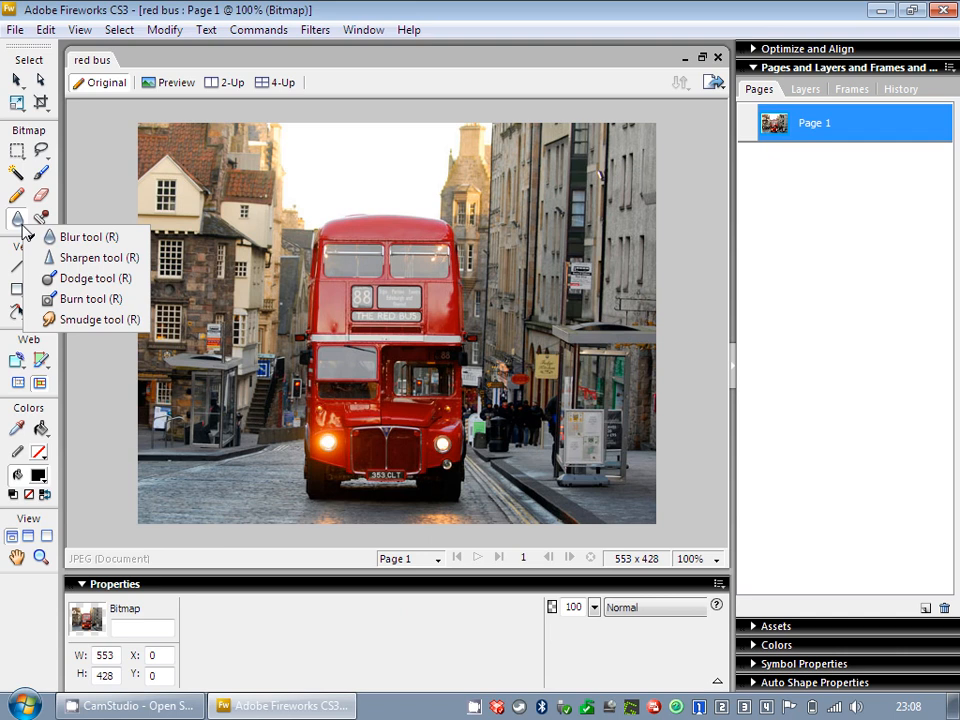
{"action": "left_click", "coordinate": [92, 238]}
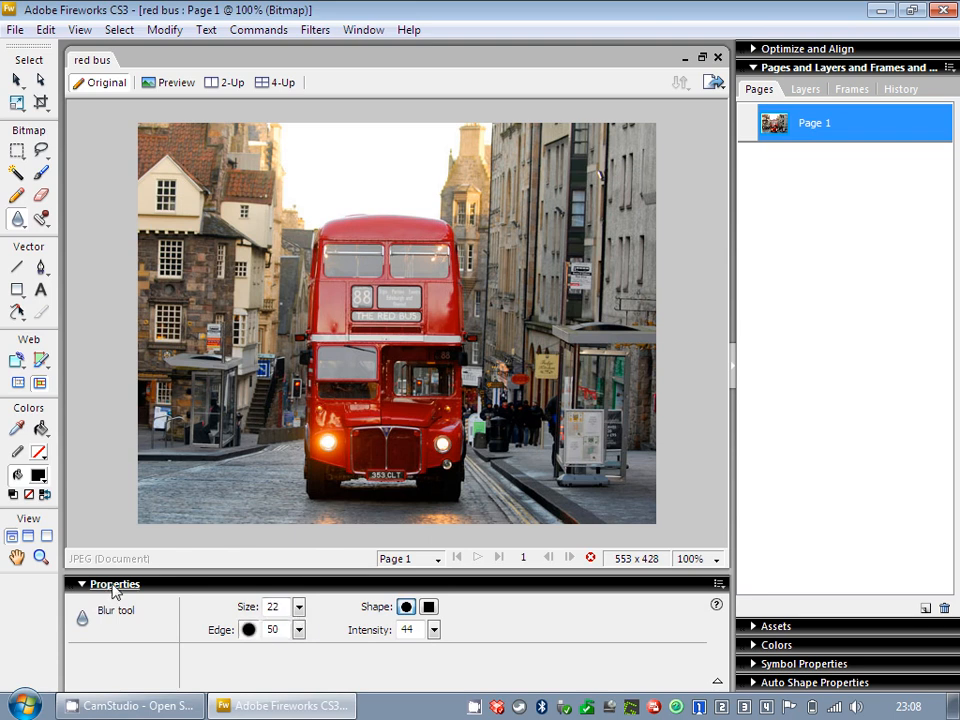
{"action": "left_click_drag", "start_coordinate": [298, 612], "coordinate": [296, 578]}
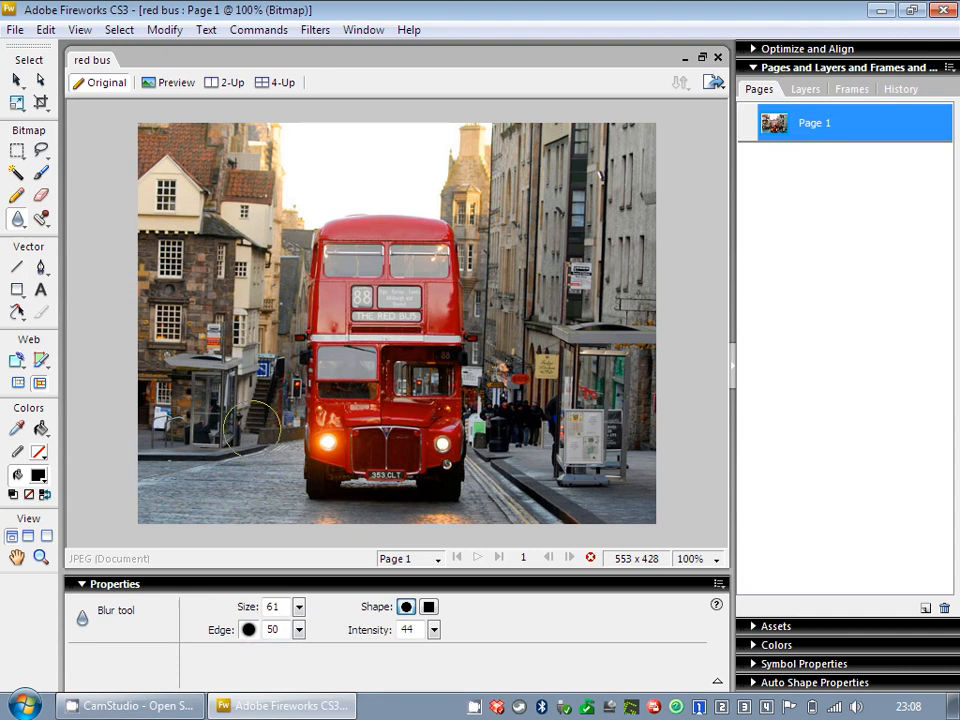
{"action": "left_click_drag", "start_coordinate": [302, 630], "coordinate": [306, 673]}
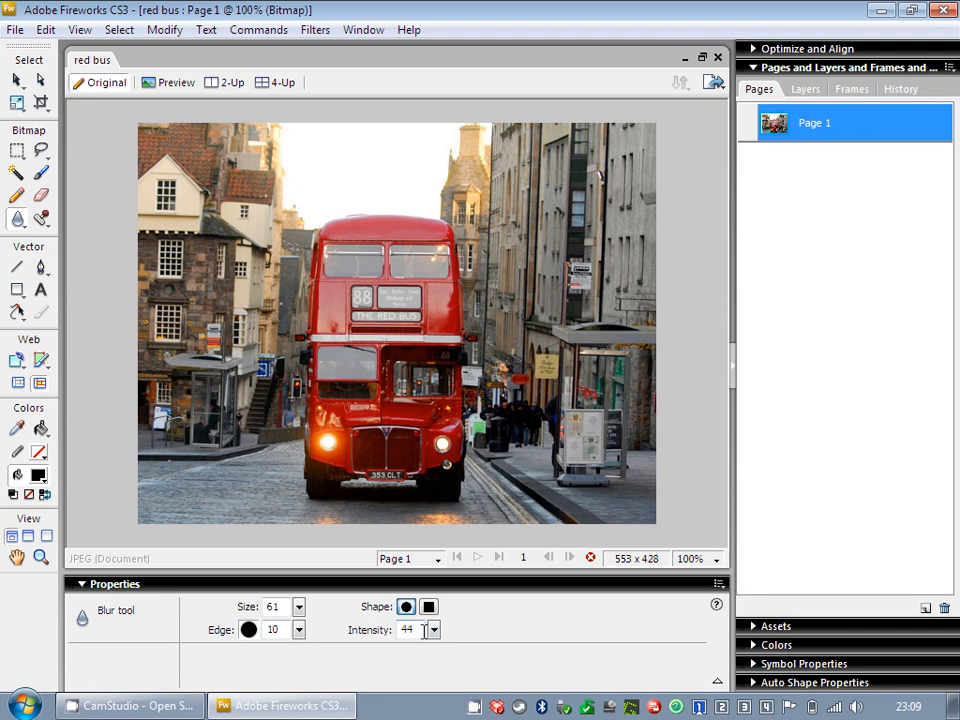
{"action": "left_click", "coordinate": [434, 630]}
{"action": "left_click_drag", "start_coordinate": [437, 637], "coordinate": [435, 625]}
- Blur the buildings, street and sky around the bus with broad strokes, leaving the bus itself sharp
{"action": "left_click_drag", "start_coordinate": [151, 507], "coordinate": [159, 342]}
{"action": "mouse_move", "coordinate": [124, 250]}
{"action": "left_mouse_down"}
{"action": "mouse_move", "coordinate": [123, 138]}
{"action": "mouse_move", "coordinate": [204, 136]}
{"action": "mouse_move", "coordinate": [191, 166]}
{"action": "mouse_move", "coordinate": [199, 511]}
{"action": "mouse_move", "coordinate": [225, 519]}
{"action": "mouse_move", "coordinate": [190, 400]}
{"action": "mouse_move", "coordinate": [185, 295]}
{"action": "mouse_move", "coordinate": [228, 285]}
{"action": "mouse_move", "coordinate": [226, 170]}
{"action": "mouse_move", "coordinate": [273, 141]}
{"action": "mouse_move", "coordinate": [263, 208]}
{"action": "mouse_move", "coordinate": [272, 375]}
{"action": "mouse_move", "coordinate": [255, 452]}
{"action": "mouse_move", "coordinate": [268, 521]}
{"action": "mouse_move", "coordinate": [466, 525]}
{"action": "mouse_move", "coordinate": [498, 503]}
{"action": "mouse_move", "coordinate": [508, 137]}
{"action": "left_mouse_up"}
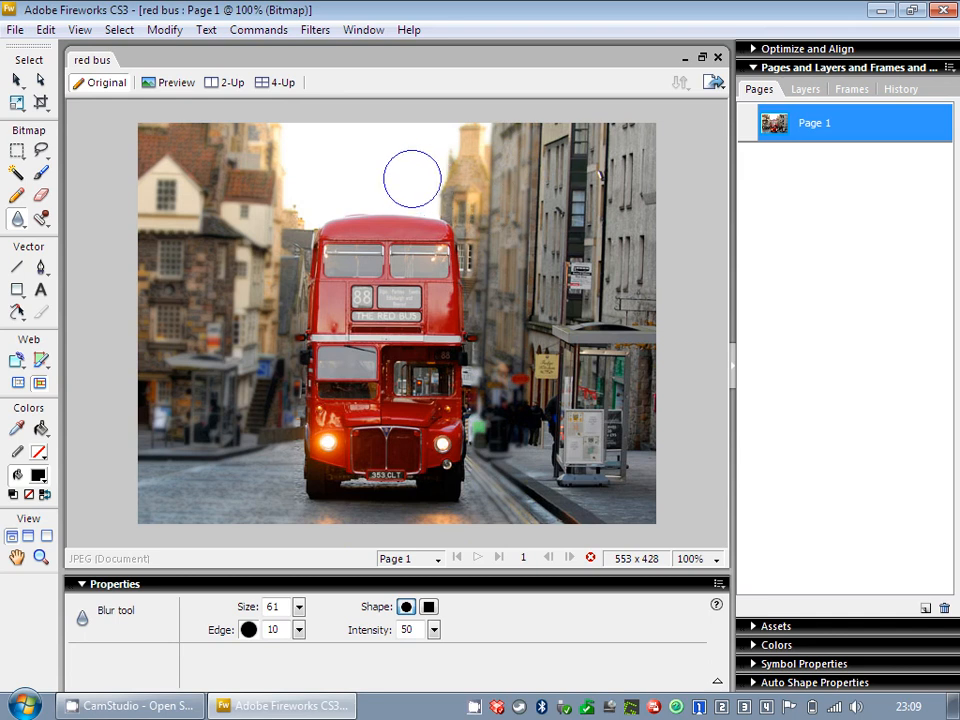
{"action": "mouse_move", "coordinate": [330, 178]}
{"action": "left_mouse_down"}
{"action": "mouse_move", "coordinate": [300, 206]}
{"action": "mouse_move", "coordinate": [342, 179]}
{"action": "left_mouse_up"}
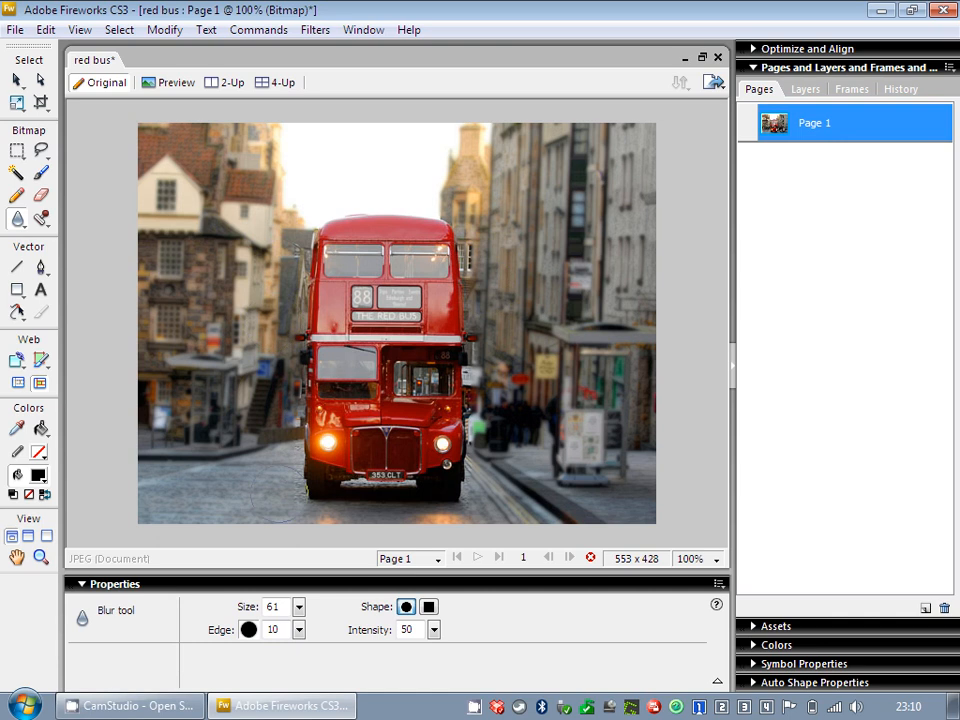
- Set the Blur tool size to 14 and blur the background close to the upper right edge of the bus
{"action": "left_click", "coordinate": [696, 564]}
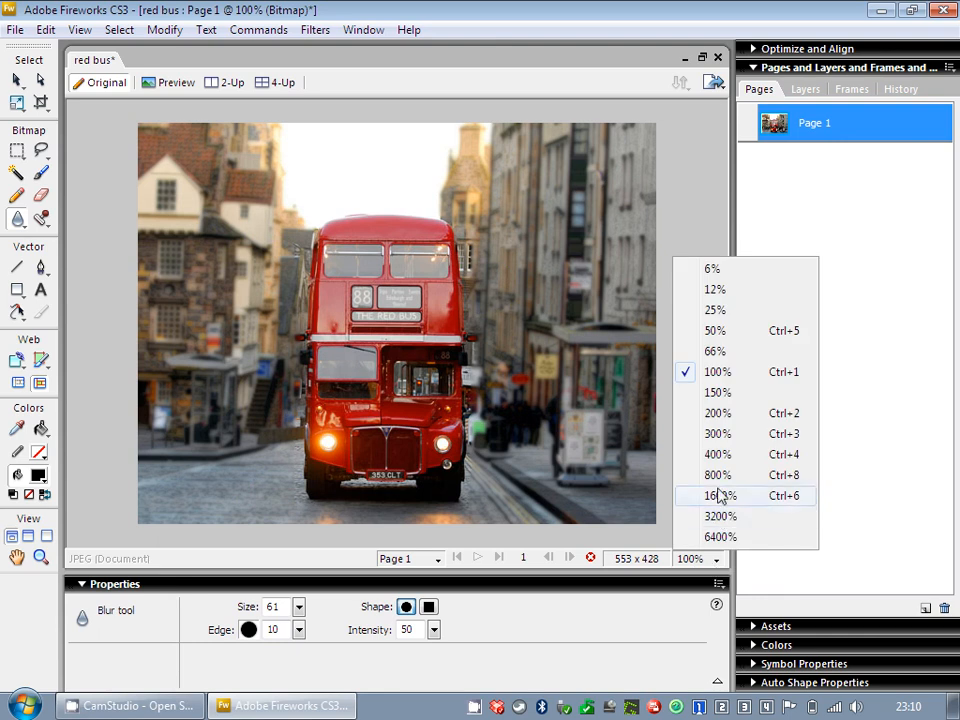
{"action": "left_click", "coordinate": [718, 413]}
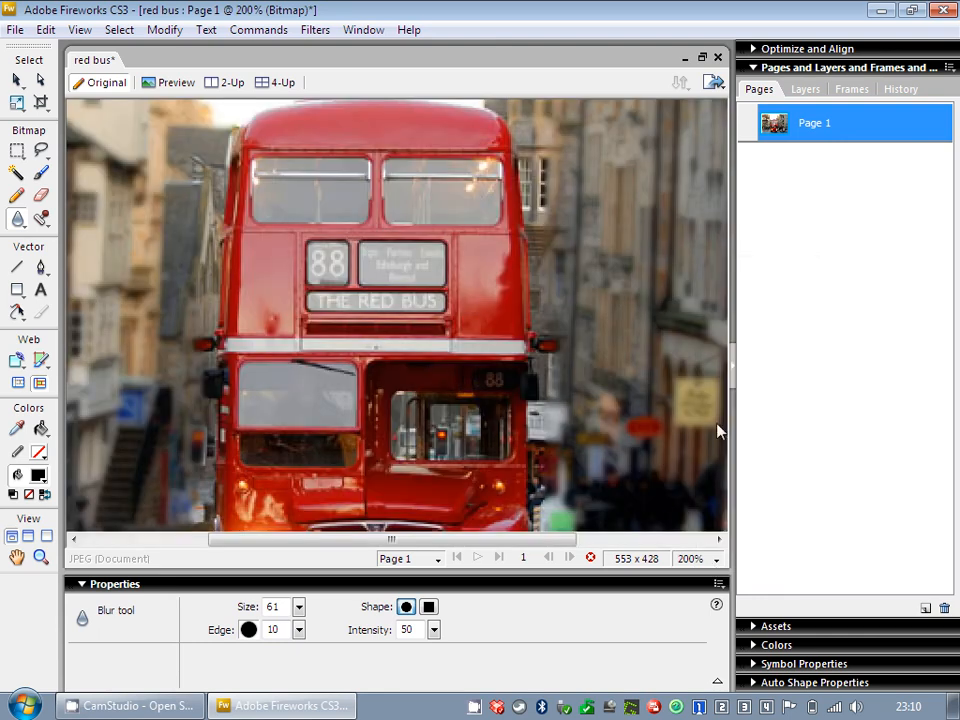
{"action": "left_click", "coordinate": [697, 559]}
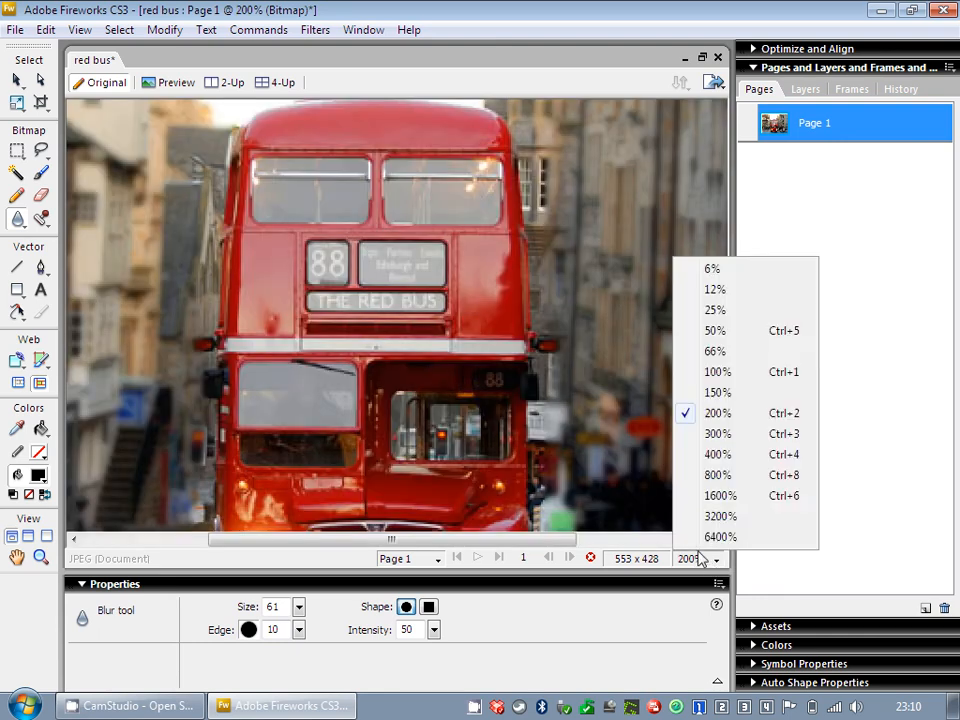
{"action": "left_click", "coordinate": [718, 433]}
{"action": "left_click_drag", "start_coordinate": [512, 545], "coordinate": [572, 541]}
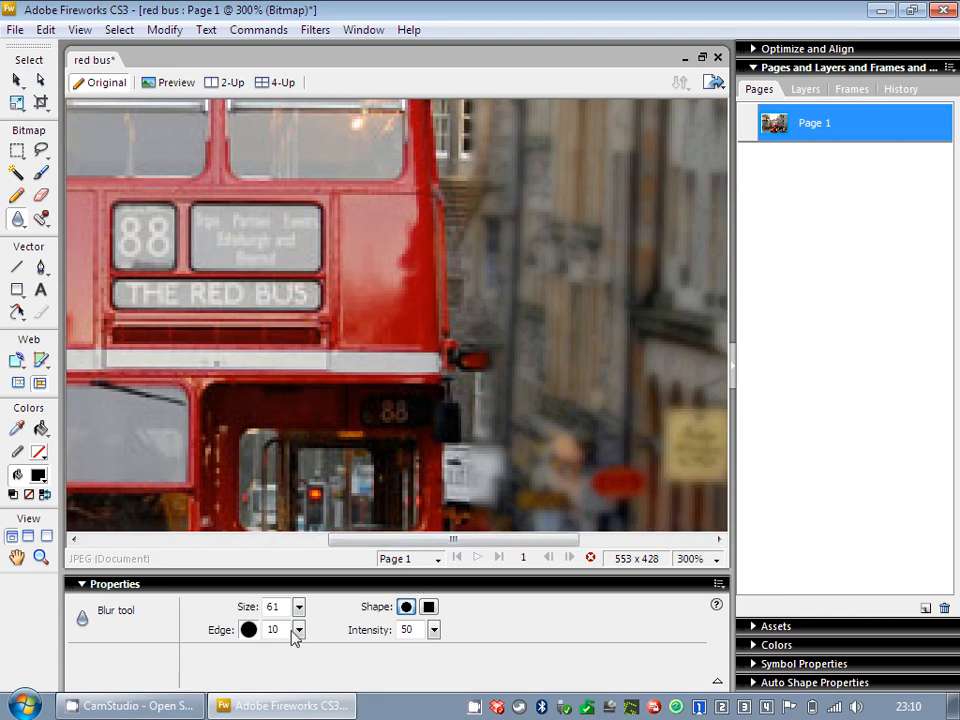
{"action": "left_click_drag", "start_coordinate": [301, 607], "coordinate": [301, 656]}
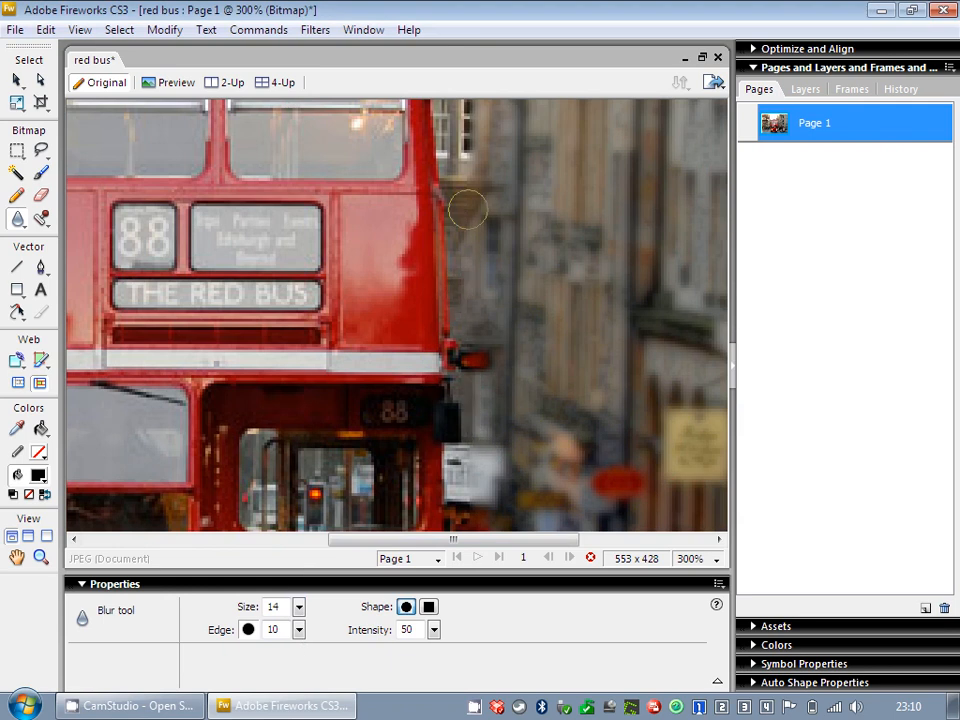
{"action": "scroll", "coordinate": [463, 176], "scroll_direction": "up", "scroll_amount": 3}
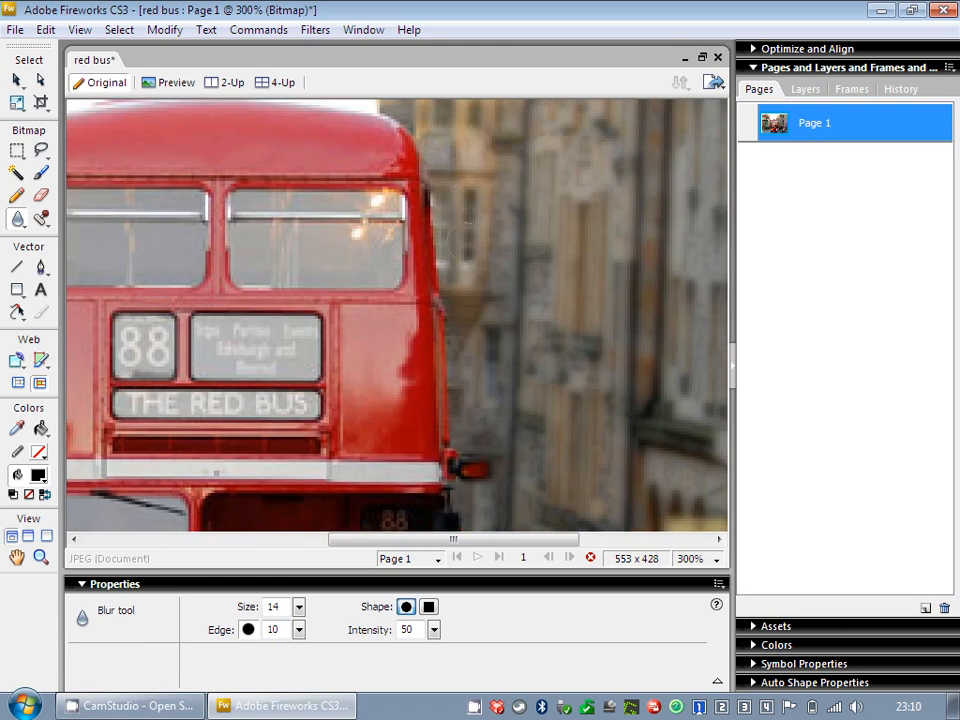
{"action": "scroll", "coordinate": [465, 235], "scroll_direction": "up", "scroll_amount": 3}
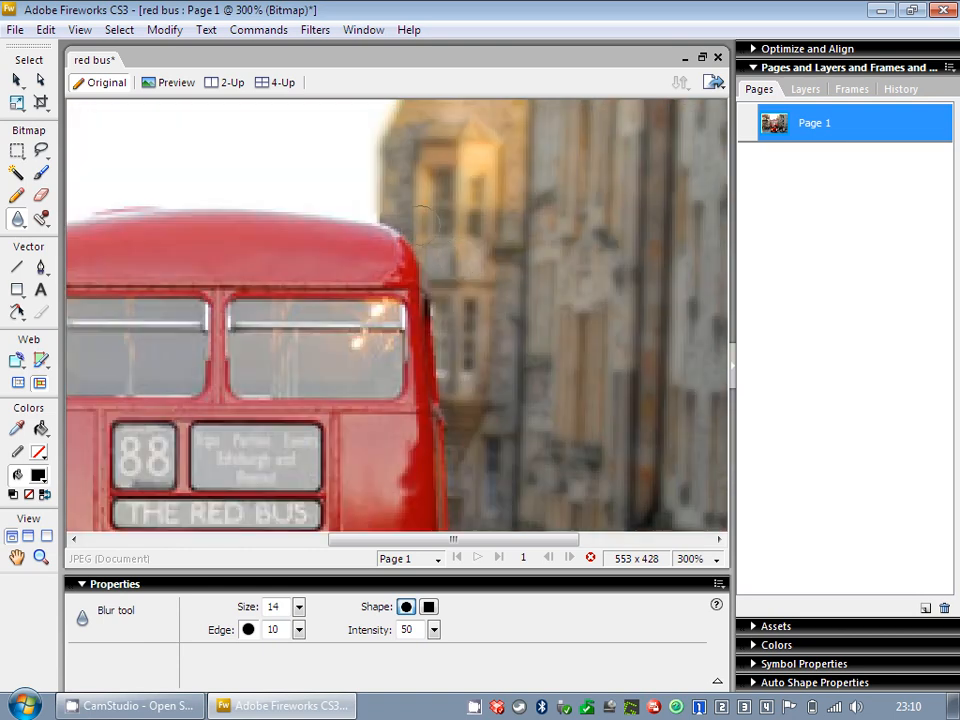
- Blur the remaining sharp background along the left edge of the bus, from the roof down to the front wheel
{"action": "left_click_drag", "start_coordinate": [488, 540], "coordinate": [356, 540]}
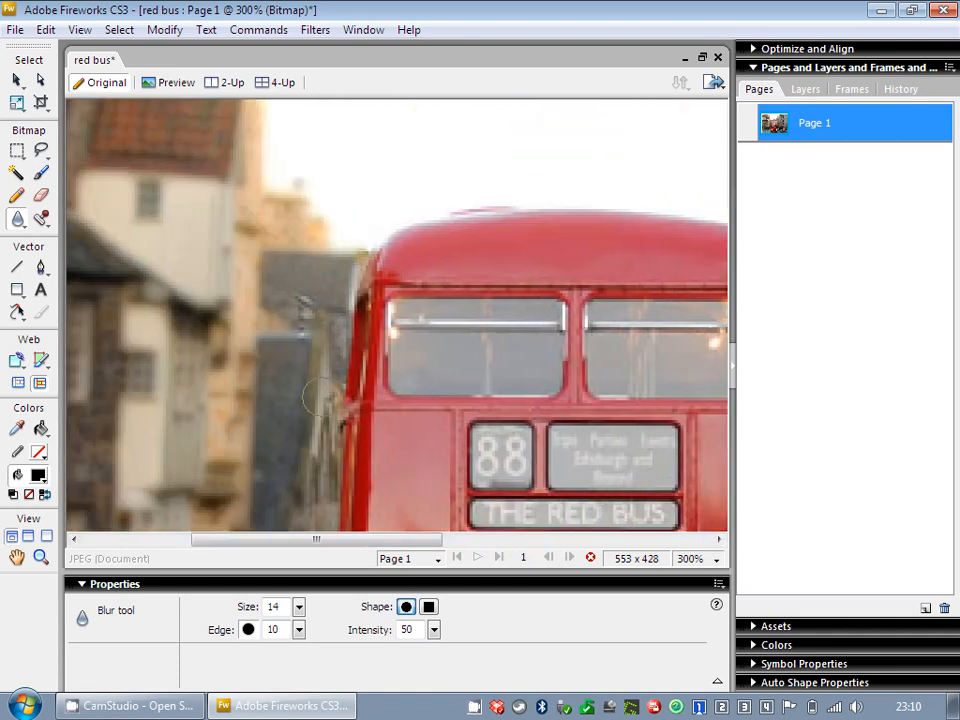
{"action": "scroll", "coordinate": [314, 382], "scroll_direction": "down", "scroll_amount": 3}
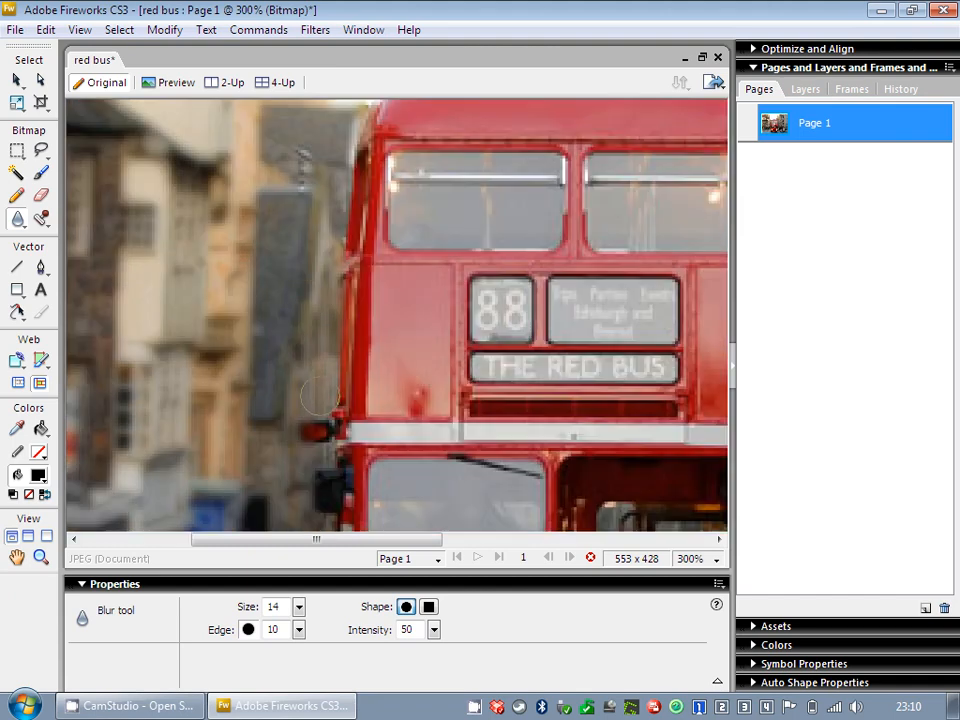
{"action": "scroll", "coordinate": [296, 392], "scroll_direction": "down", "scroll_amount": 3}
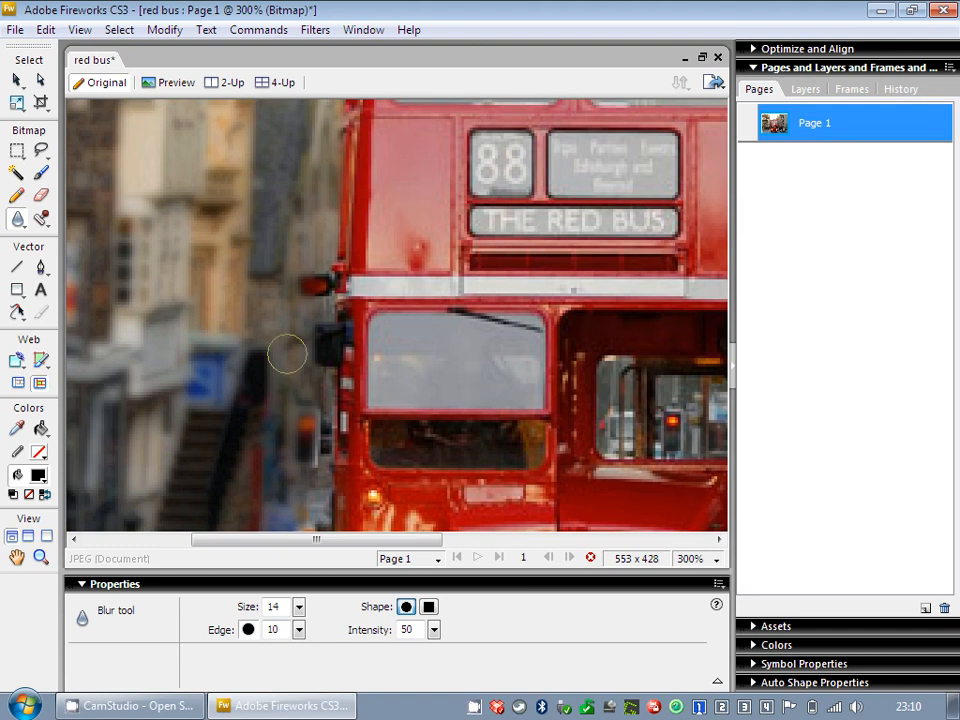
{"action": "scroll", "coordinate": [300, 430], "scroll_direction": "down", "scroll_amount": 4}
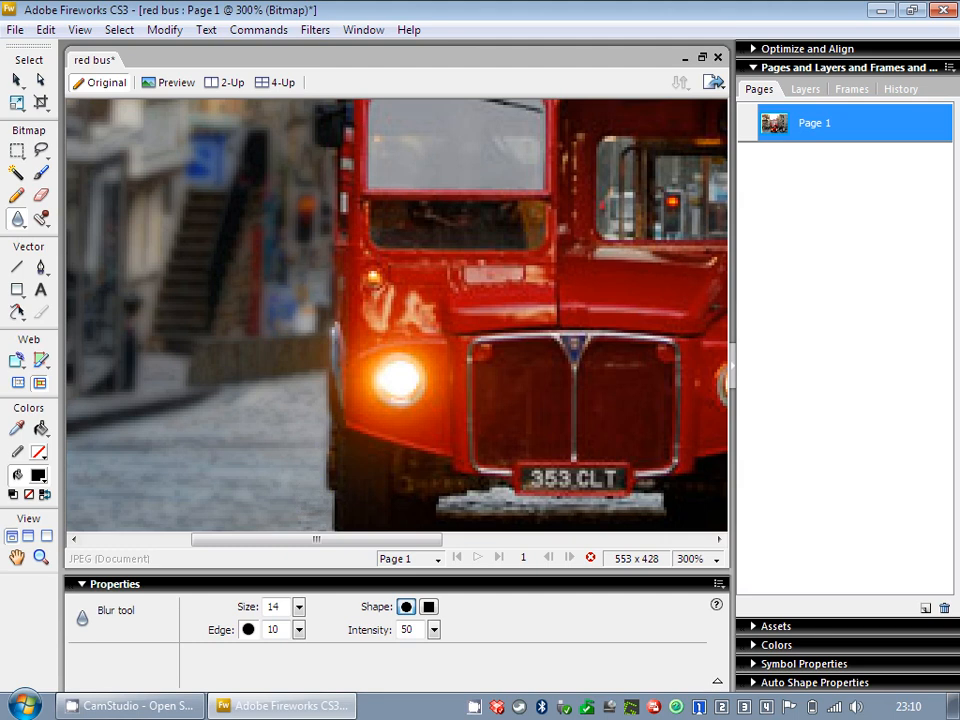
{"action": "scroll", "coordinate": [302, 357], "scroll_direction": "down", "scroll_amount": 3}
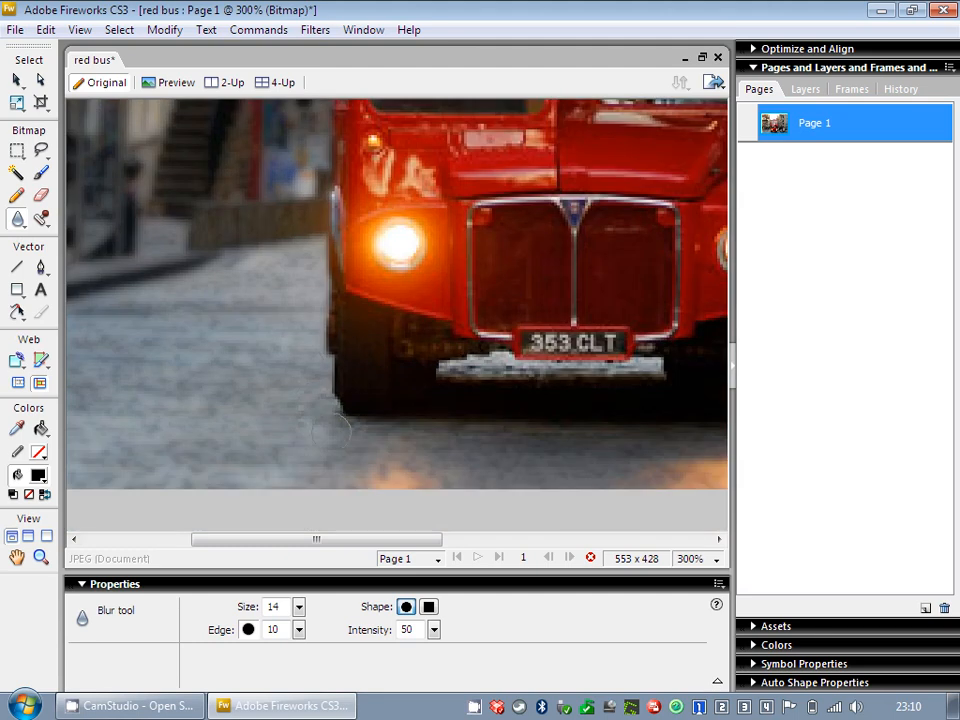
- Blur the road visible under the number plate and along the underside of the bus
{"action": "mouse_move", "coordinate": [449, 386]}
{"action": "left_mouse_down"}
{"action": "mouse_move", "coordinate": [496, 371]}
{"action": "mouse_move", "coordinate": [525, 381]}
{"action": "mouse_move", "coordinate": [643, 378]}
{"action": "left_mouse_up"}
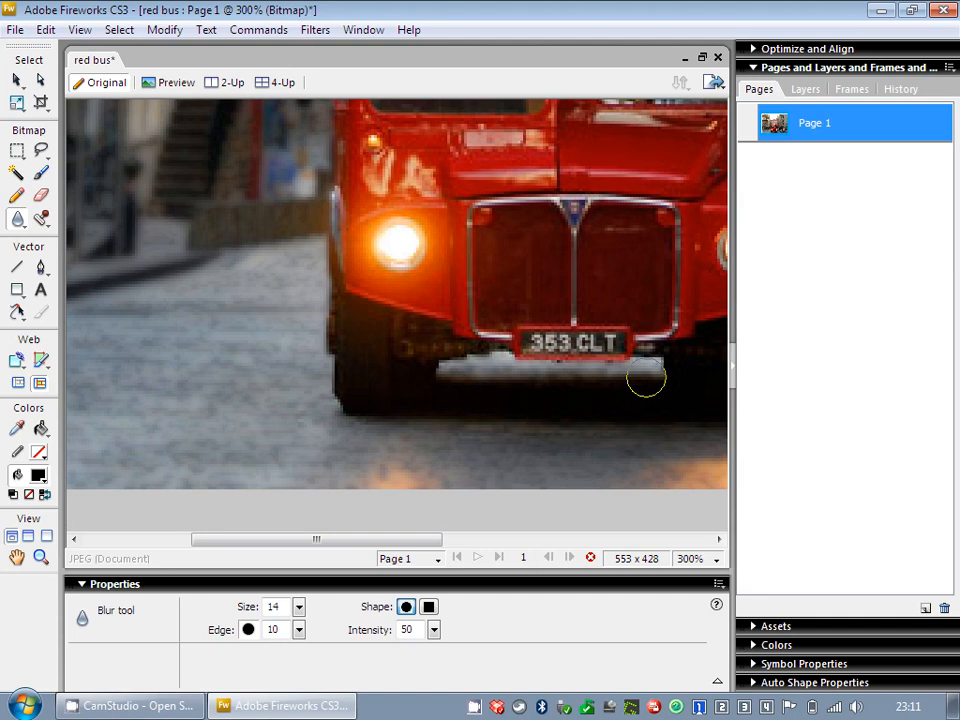
{"action": "left_click_drag", "start_coordinate": [386, 541], "coordinate": [506, 541]}
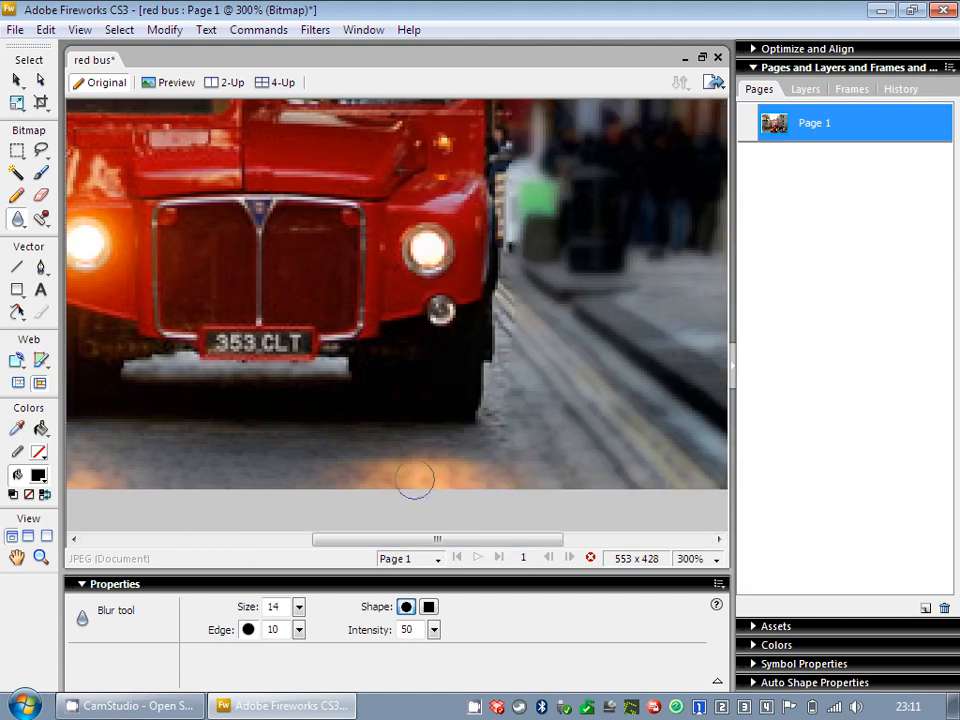
{"action": "mouse_move", "coordinate": [343, 444]}
{"action": "left_mouse_down"}
{"action": "mouse_move", "coordinate": [433, 452]}
{"action": "mouse_move", "coordinate": [505, 433]}
{"action": "left_mouse_up"}
- Blur the background along the right edge of the bus, from the wheel up to the side mirror
{"action": "scroll", "coordinate": [513, 299], "scroll_direction": "up", "scroll_amount": 3}
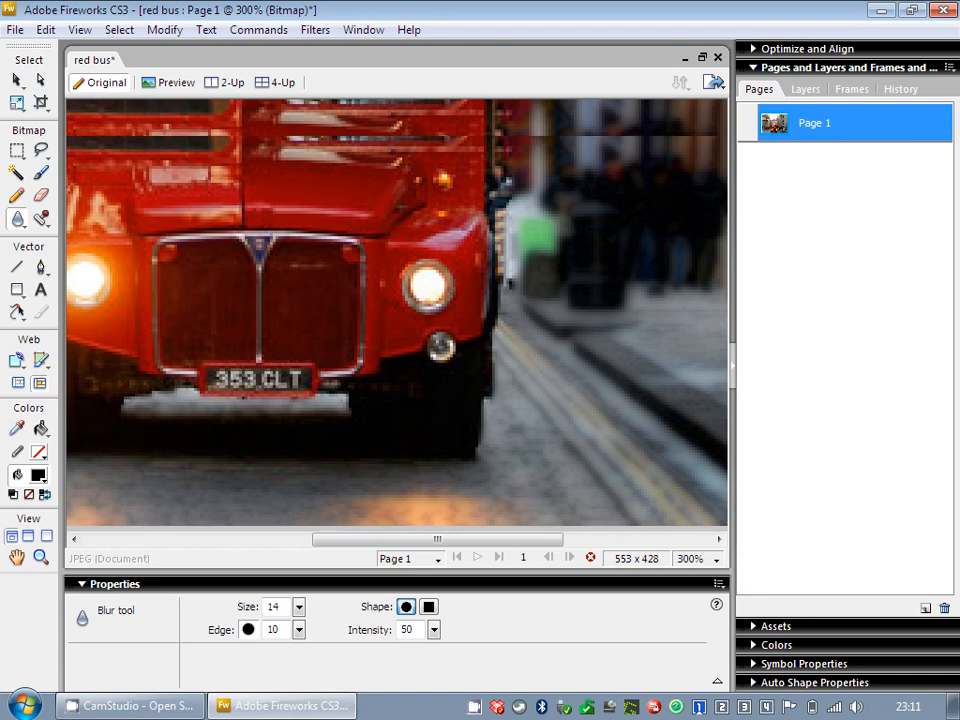
{"action": "left_click_drag", "start_coordinate": [513, 320], "coordinate": [505, 158]}
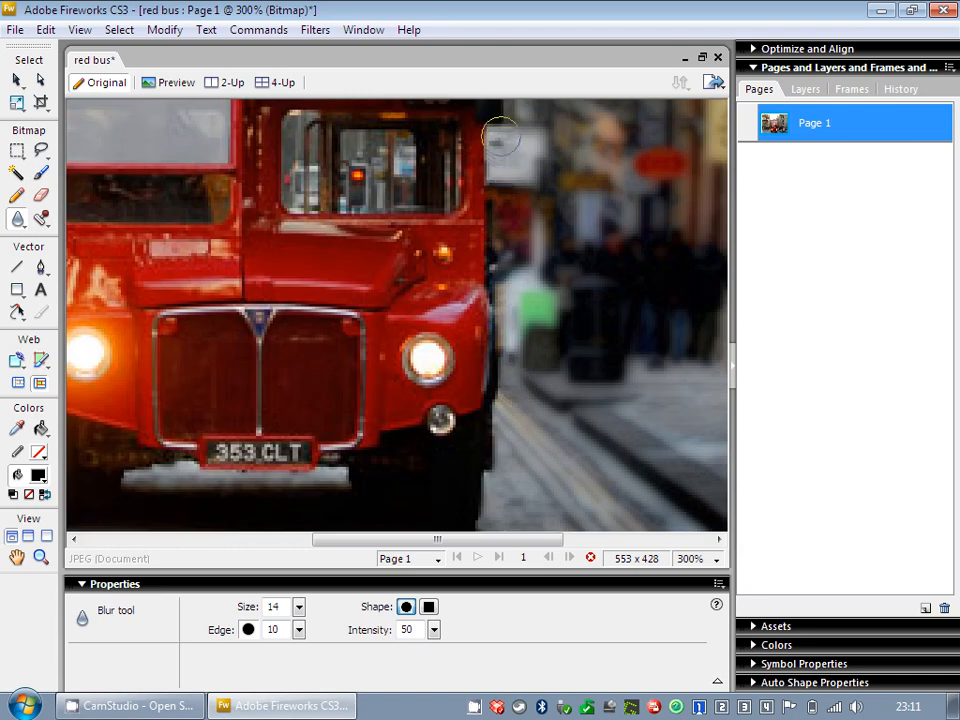
{"action": "scroll", "coordinate": [505, 158], "scroll_direction": "up", "scroll_amount": 3}
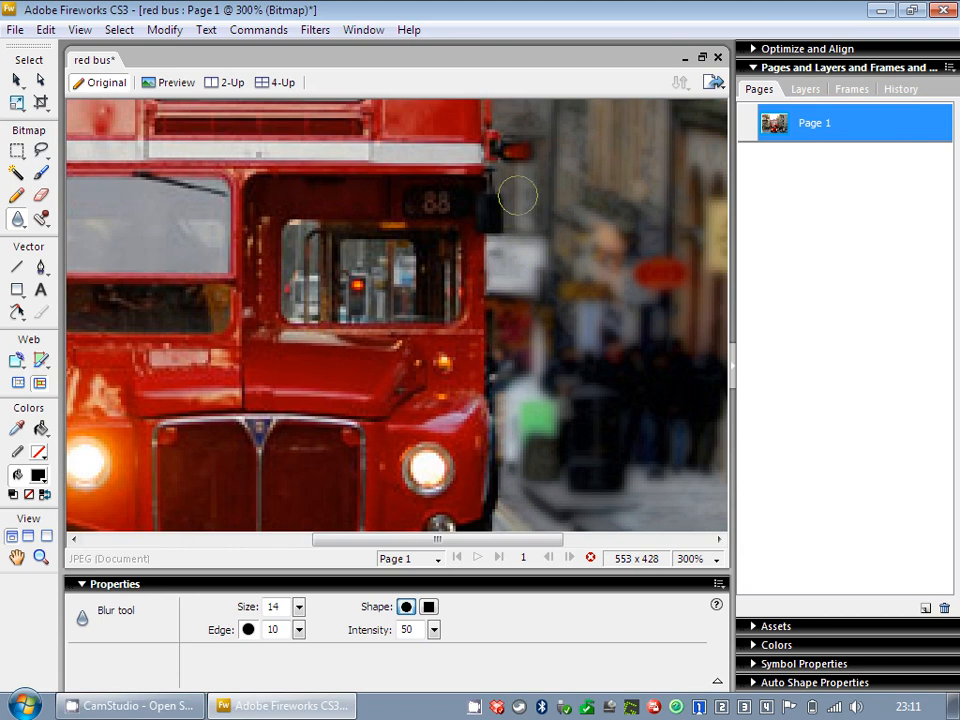
{"action": "left_click", "coordinate": [716, 559]}
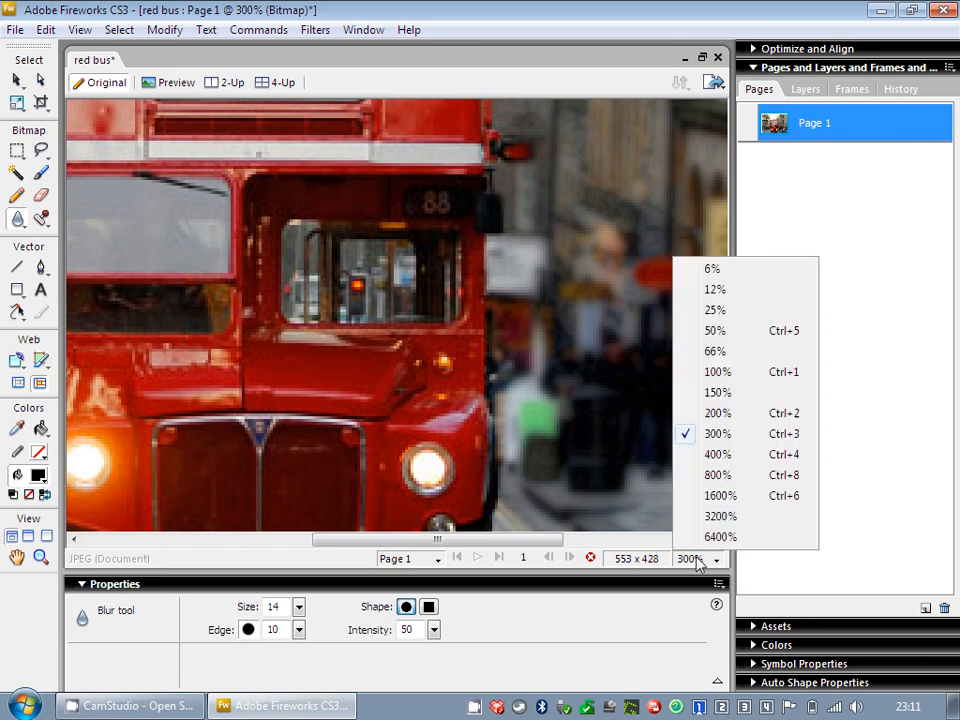
{"action": "left_click", "coordinate": [716, 372]}
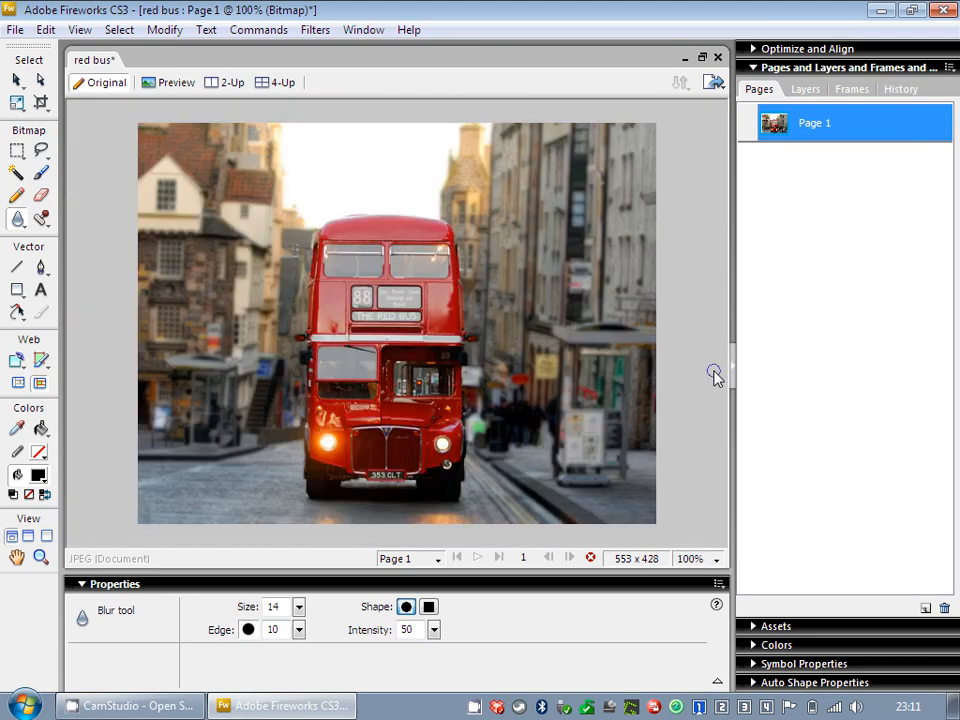